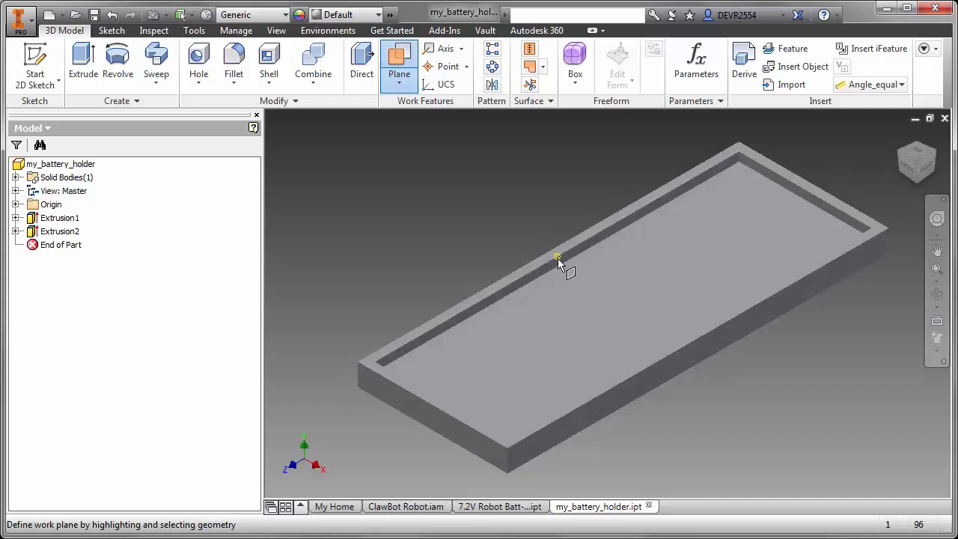
Step: Create a work plane through the midpoint of the tray's long rim edge and start a 2D sketch on it
click(558, 258)
click(557, 259)
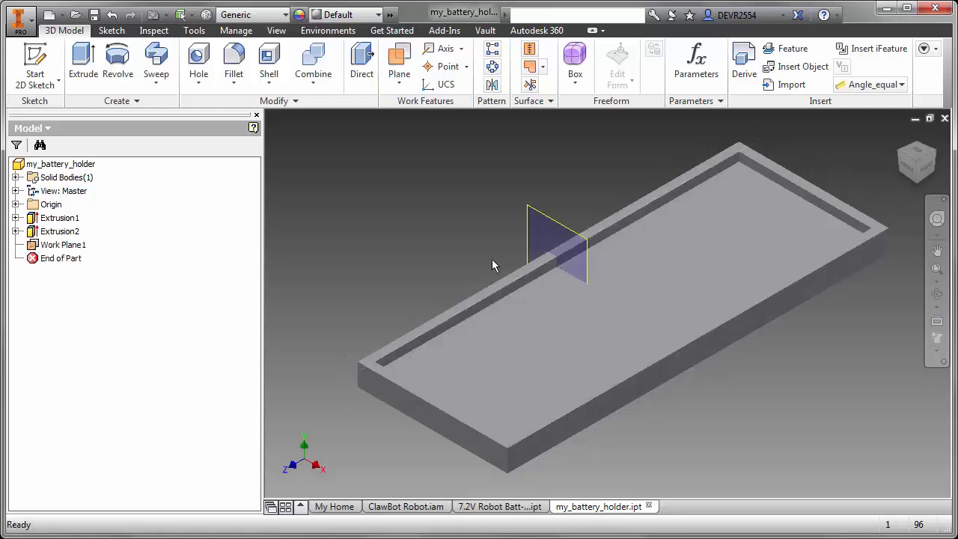
click(36, 63)
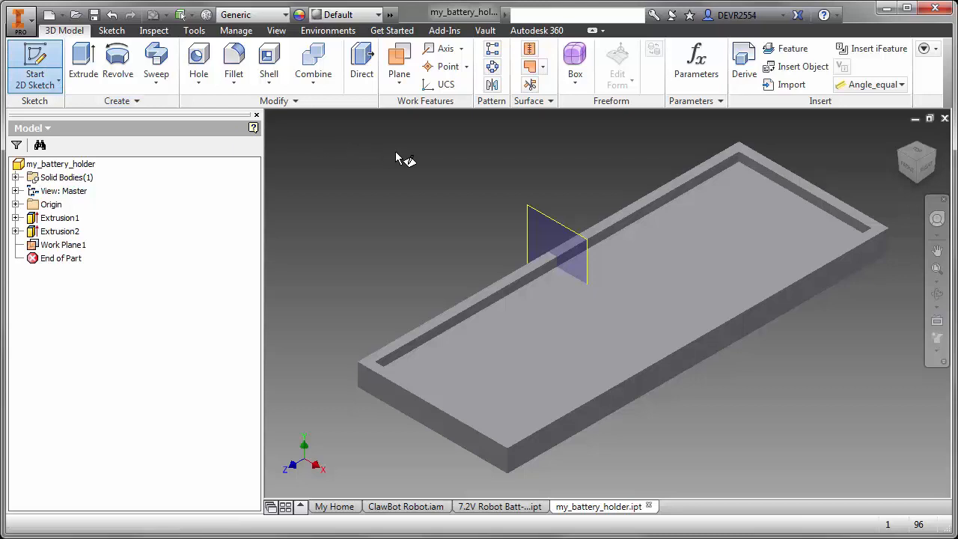
click(551, 219)
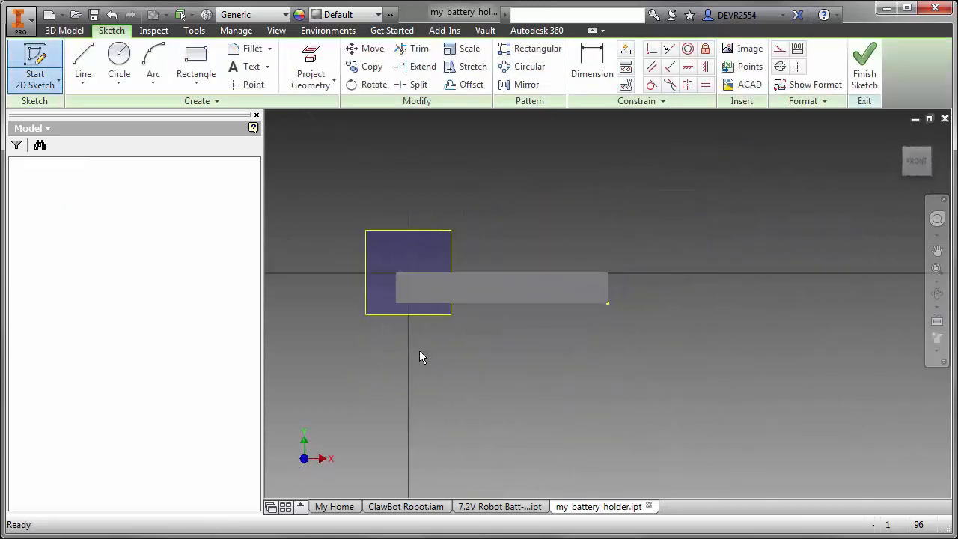
Step: Turn off the visibility of the new work plane while staying in the sketch
middle_drag(402, 349, 599, 453)
scroll(563, 351, up, 3)
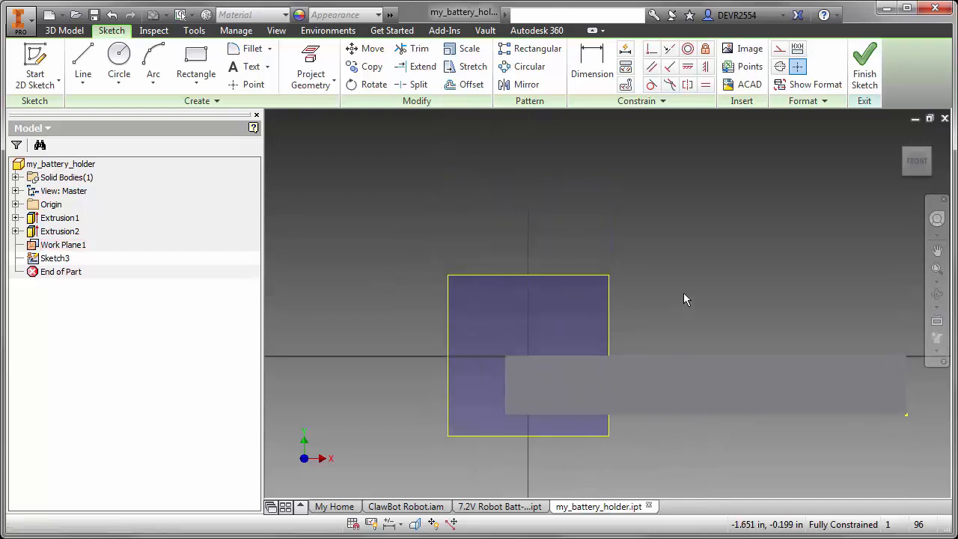
right_click(581, 279)
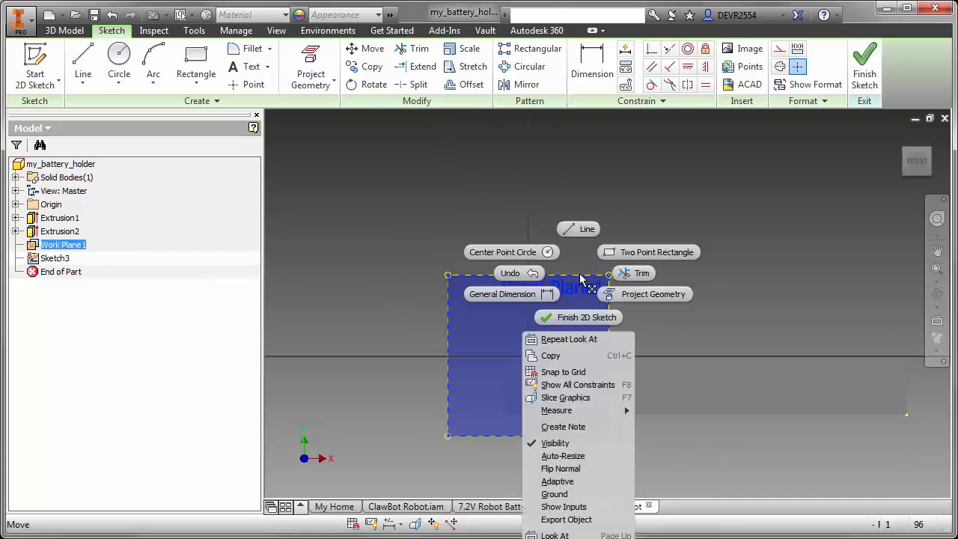
click(554, 443)
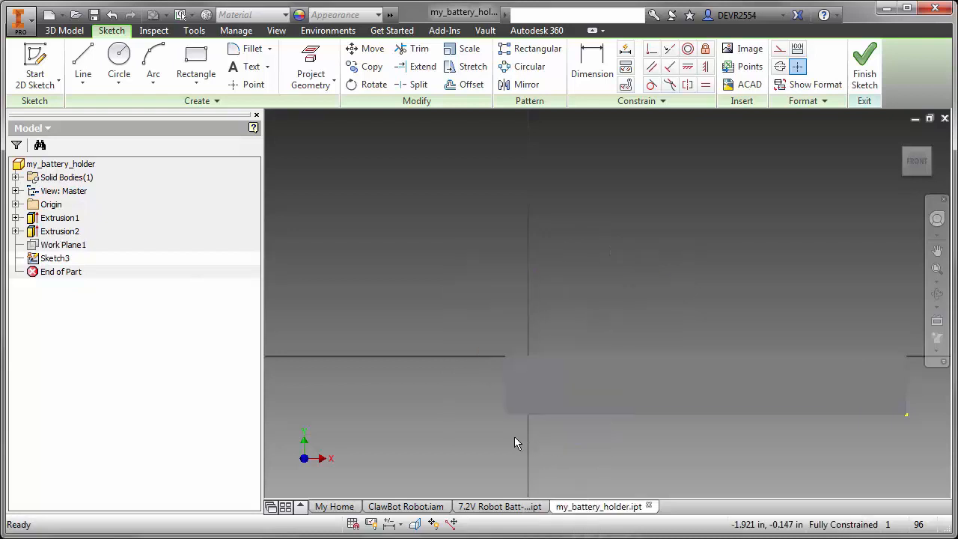
Step: Slice the graphics at the sketch plane and project the tray's cut edges into the sketch
right_click(378, 271)
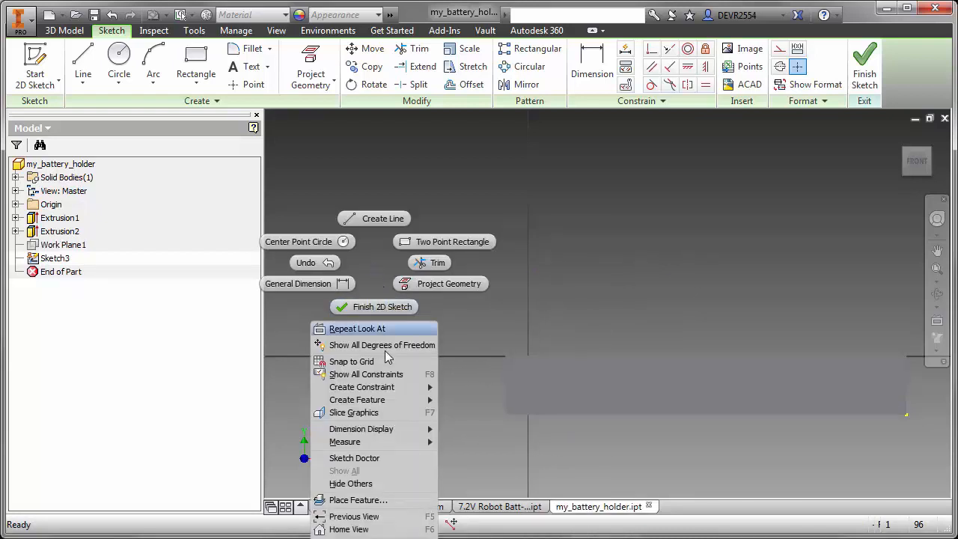
click(373, 416)
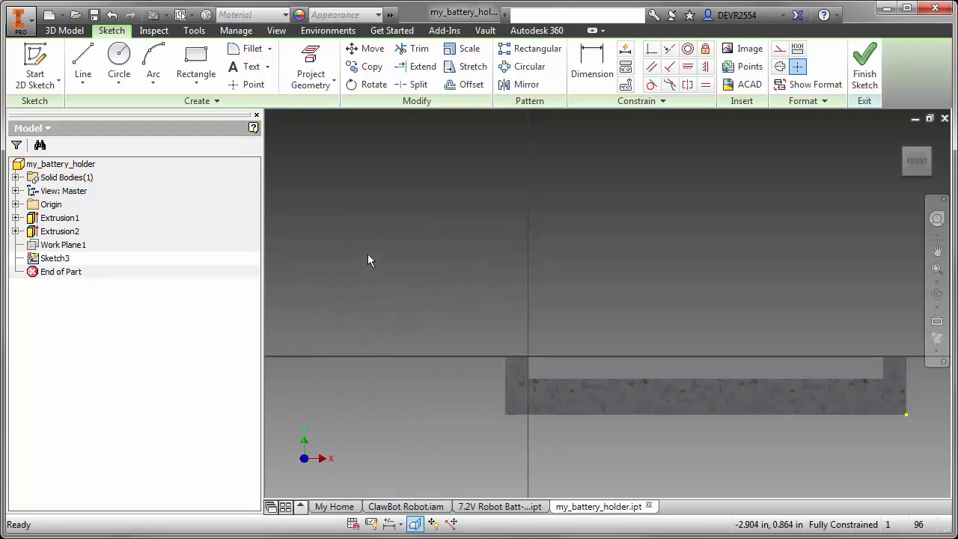
click(332, 88)
click(335, 135)
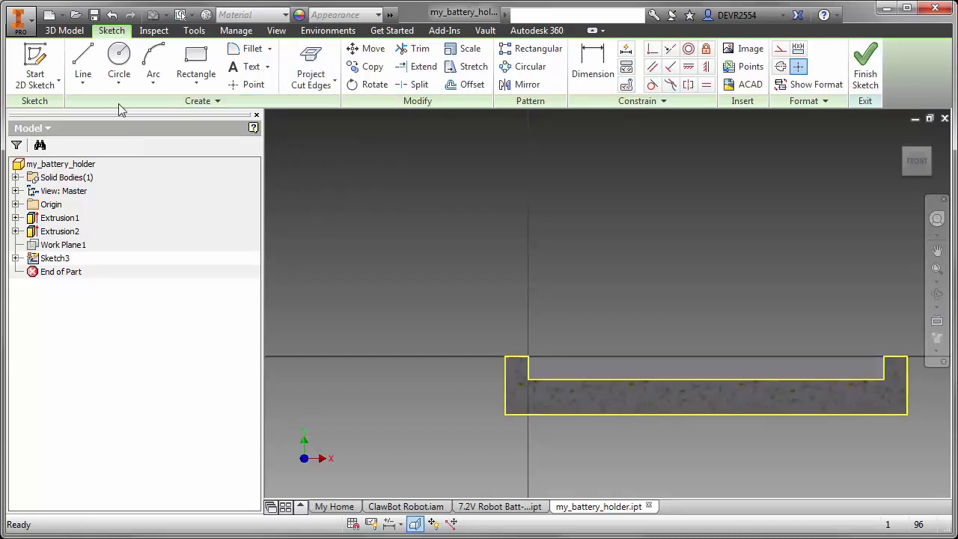
Step: Sketch connected lines from the left wall's outer top corner: about 0.9 in up, 0.22 in inward, and 0.19 in sloping down inward
click(83, 66)
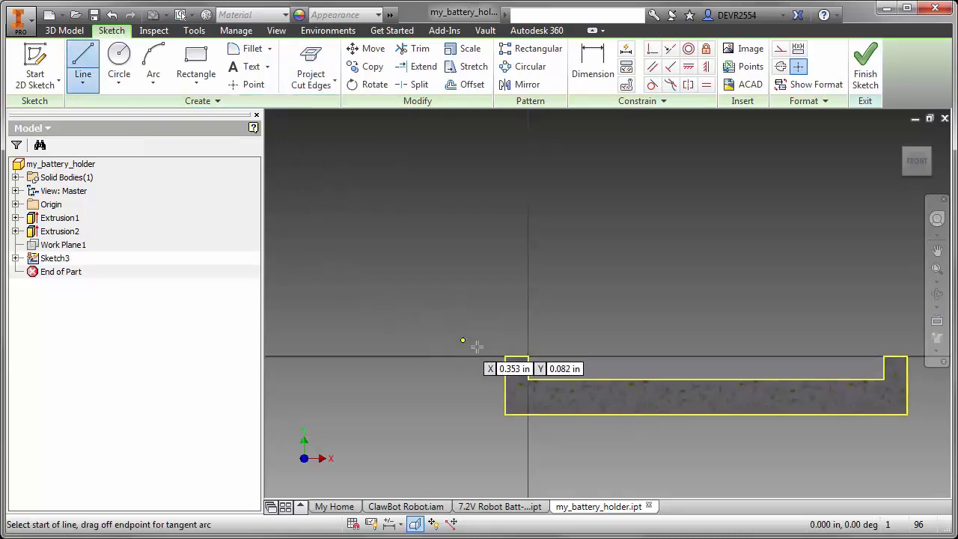
click(506, 355)
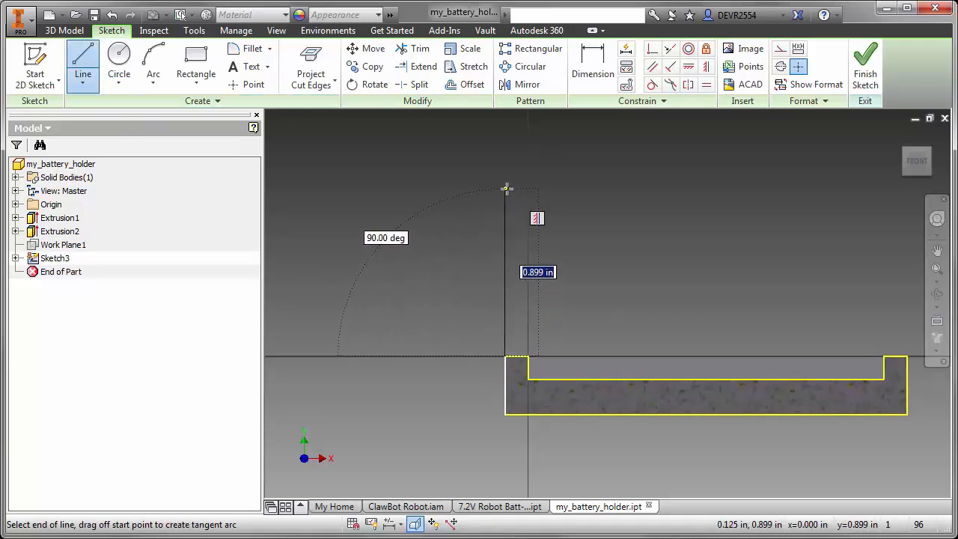
click(506, 189)
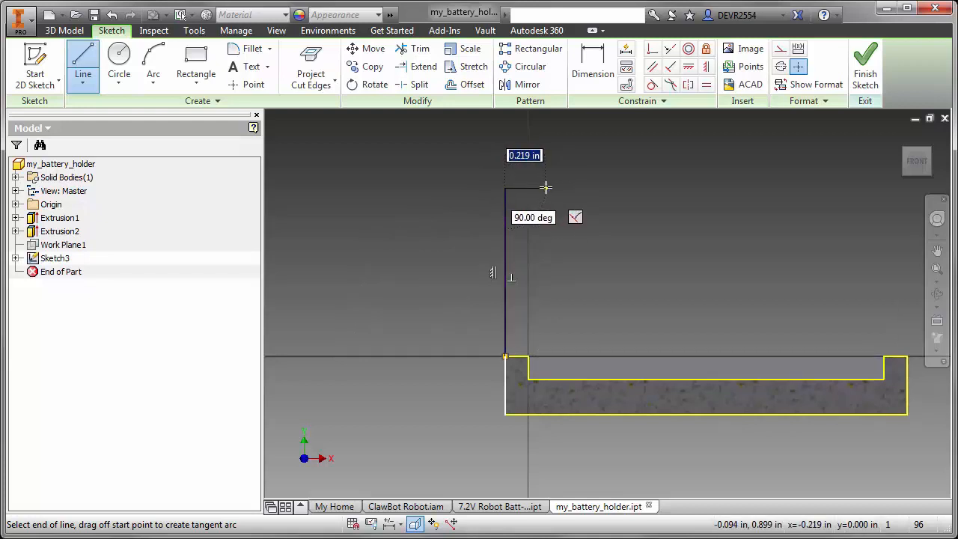
click(546, 187)
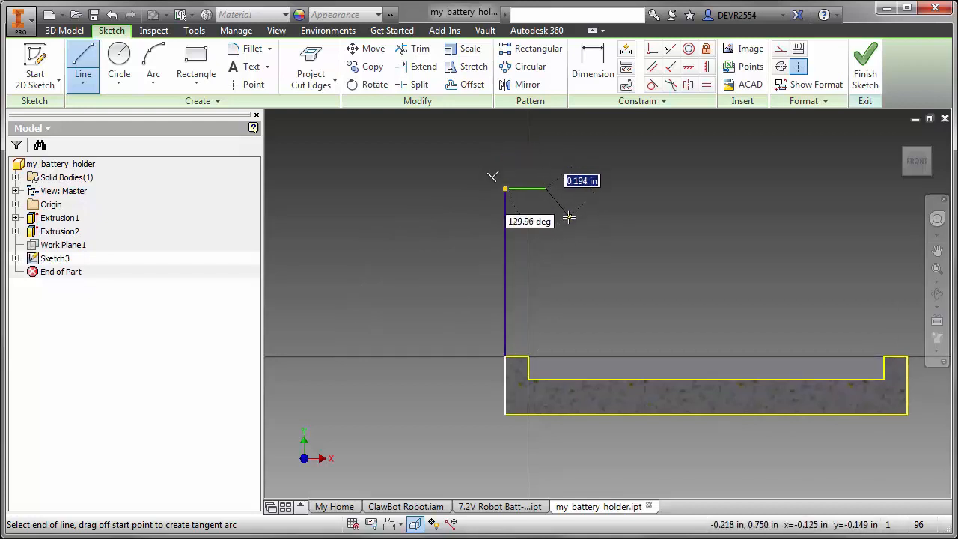
click(569, 217)
right_click(569, 217)
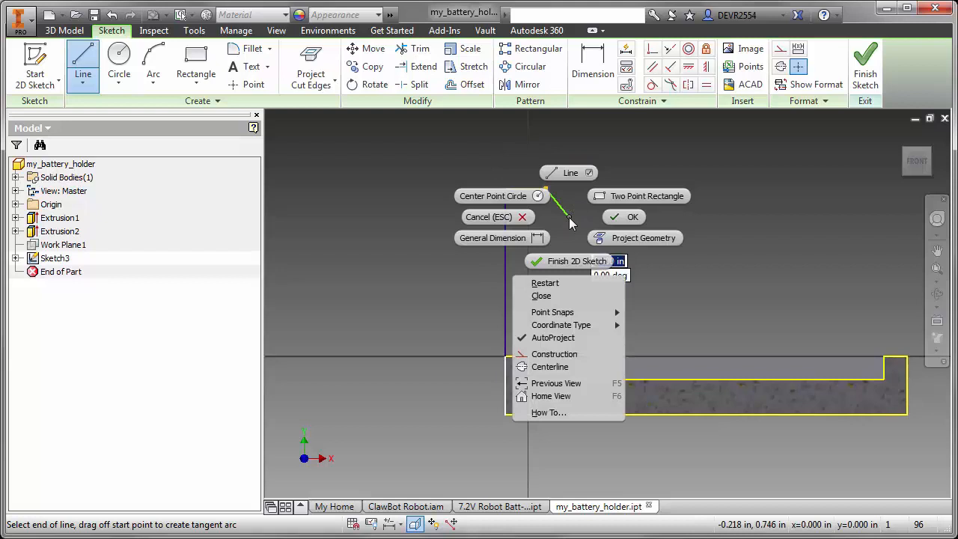
click(617, 217)
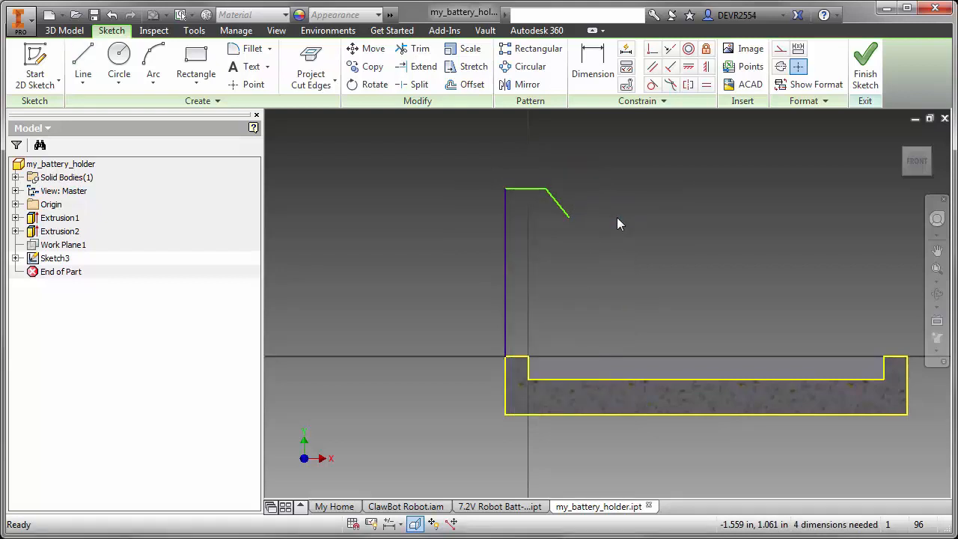
Step: Sketch a vertical line about 0.36 in long rising from the pocket floor just inside the left wall
right_click(403, 238)
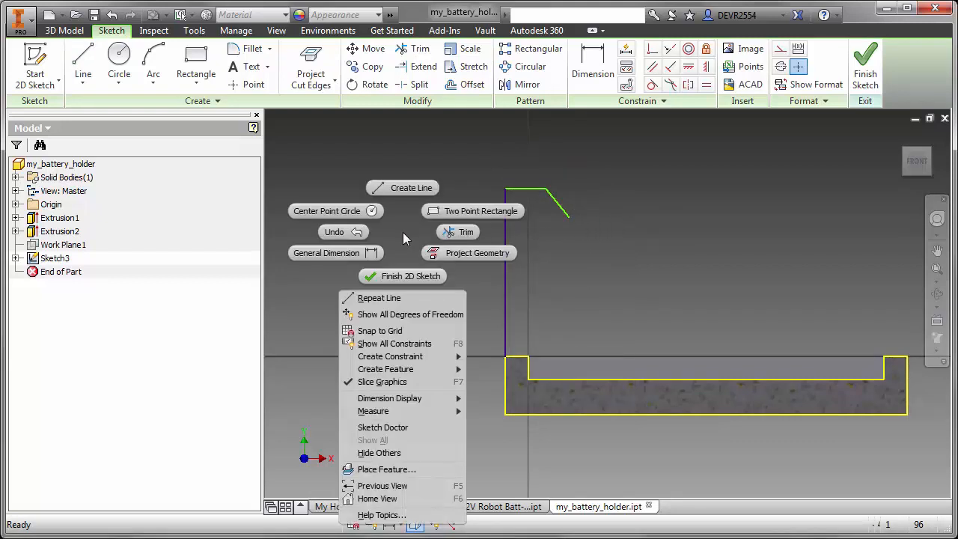
click(389, 300)
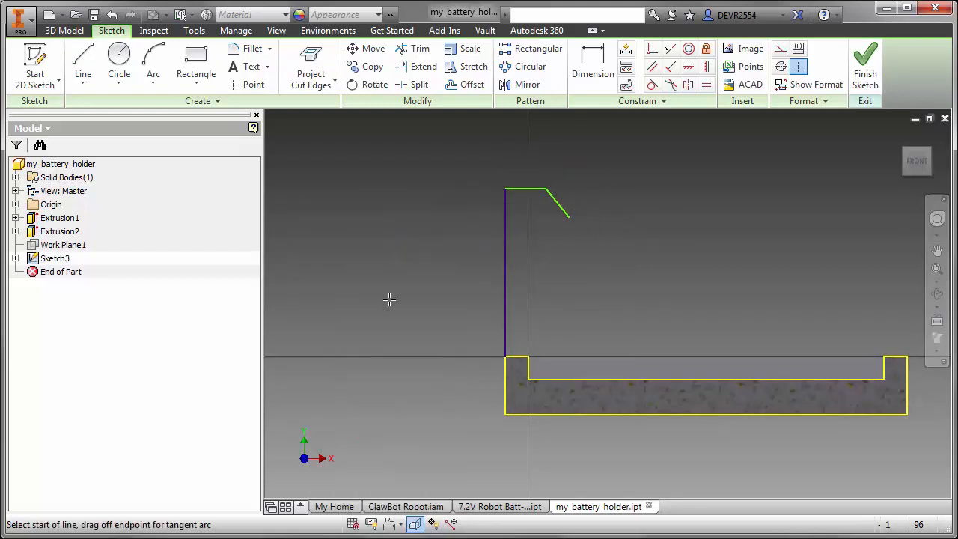
click(556, 379)
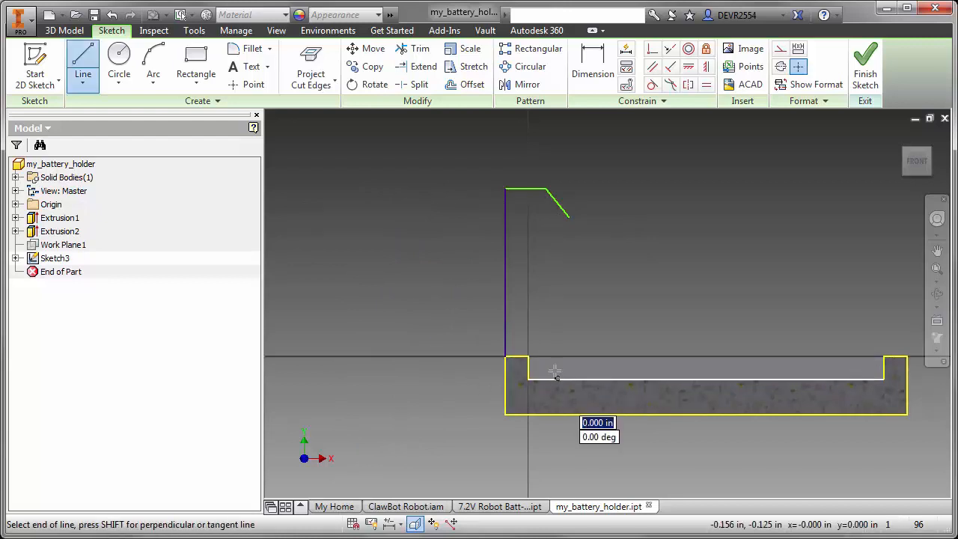
click(557, 312)
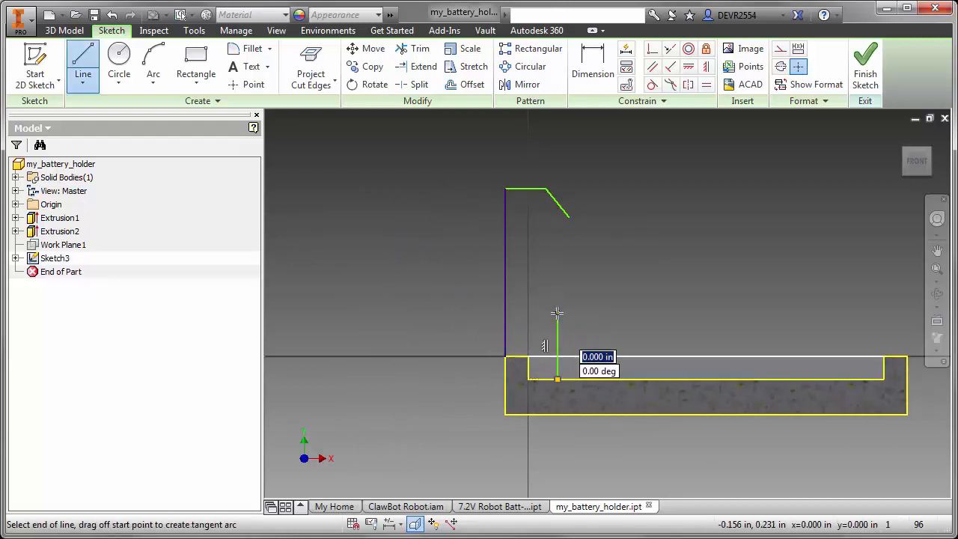
right_click(558, 319)
click(580, 310)
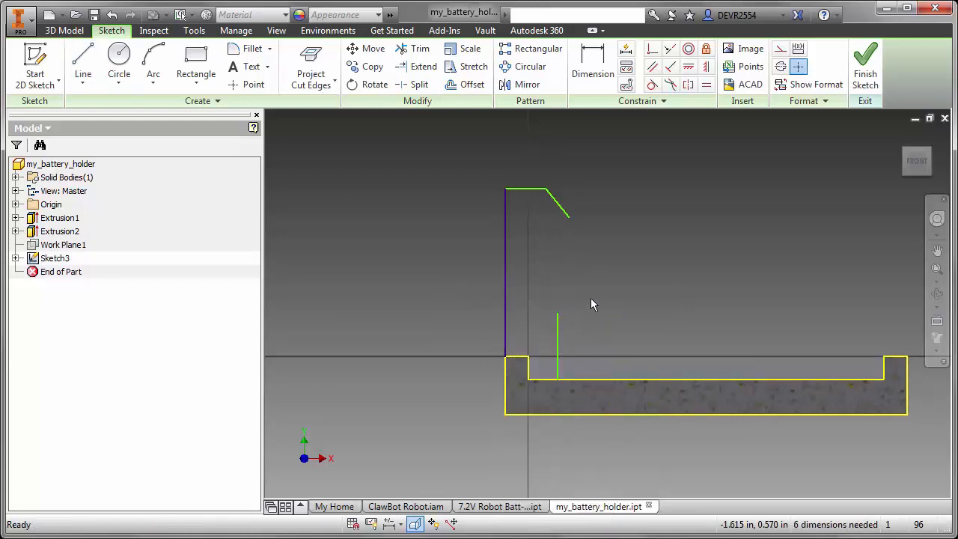
Step: Draw a three-point arc bulging toward the outer line, from the sloped line's free end to the short vertical line's upper end
click(153, 66)
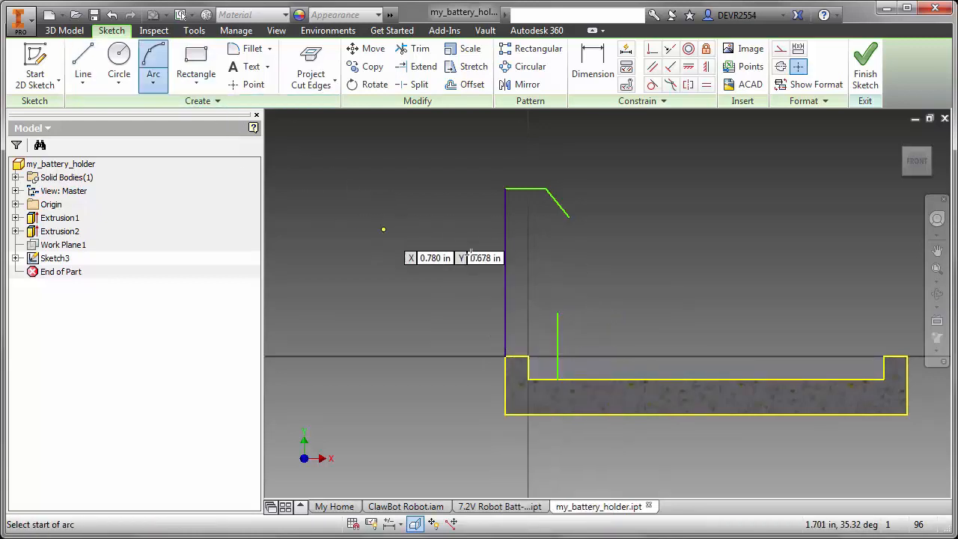
click(569, 220)
click(557, 313)
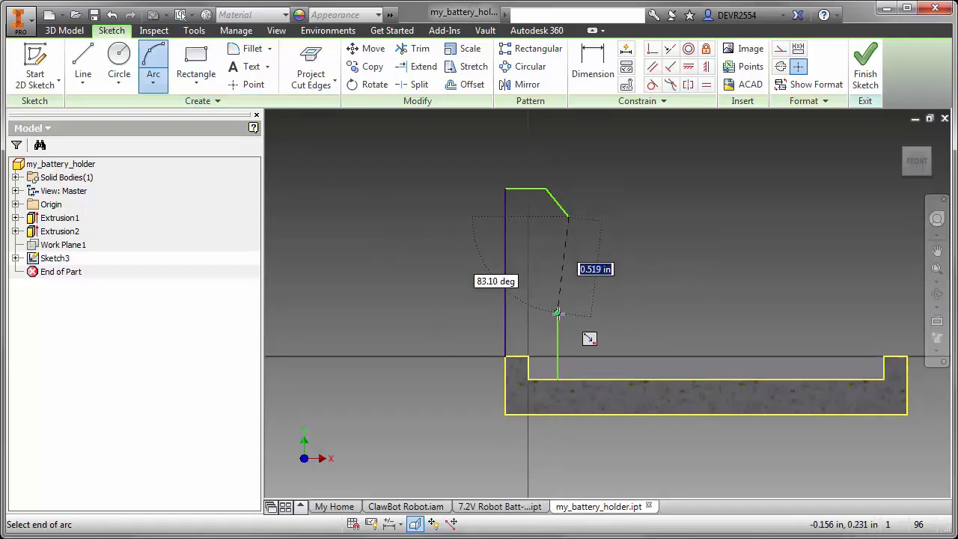
click(558, 259)
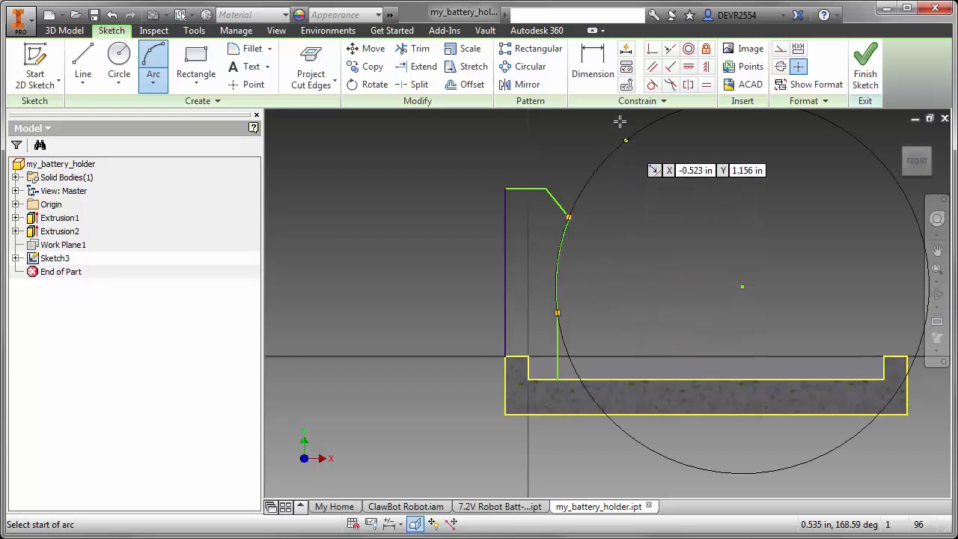
Step: Dimension the clip's overall height from the tray's bottom edge to the profile's top line as 1.06 in
click(597, 67)
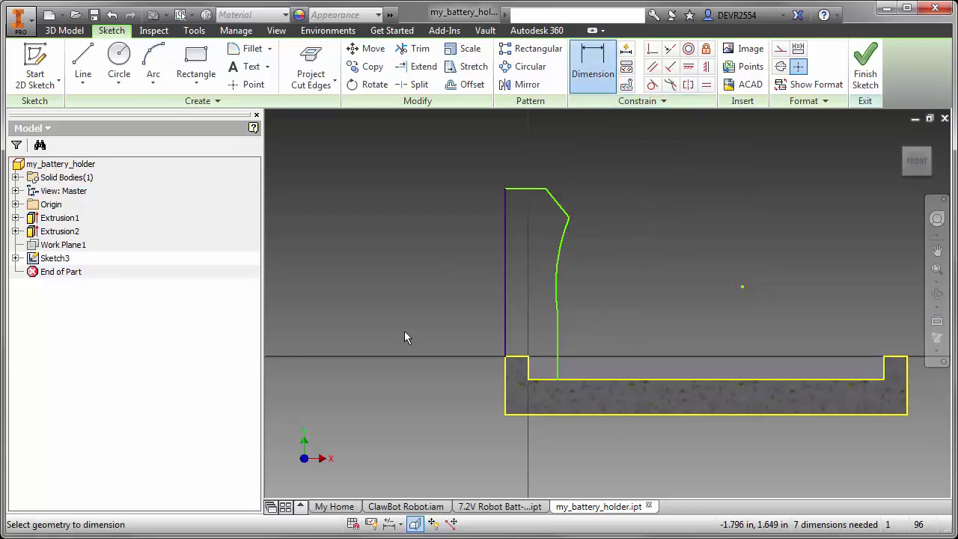
click(547, 413)
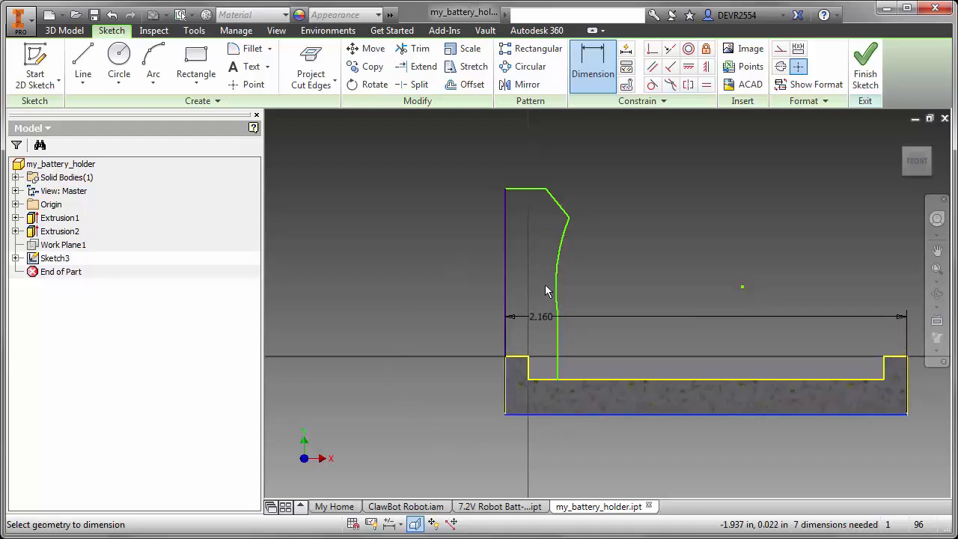
click(524, 191)
click(427, 283)
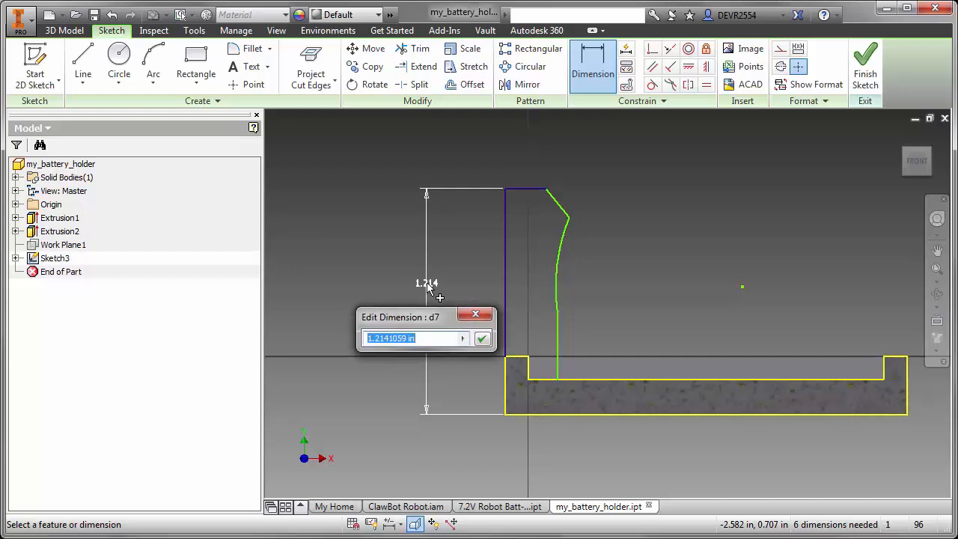
text(1.06)
key(Return)
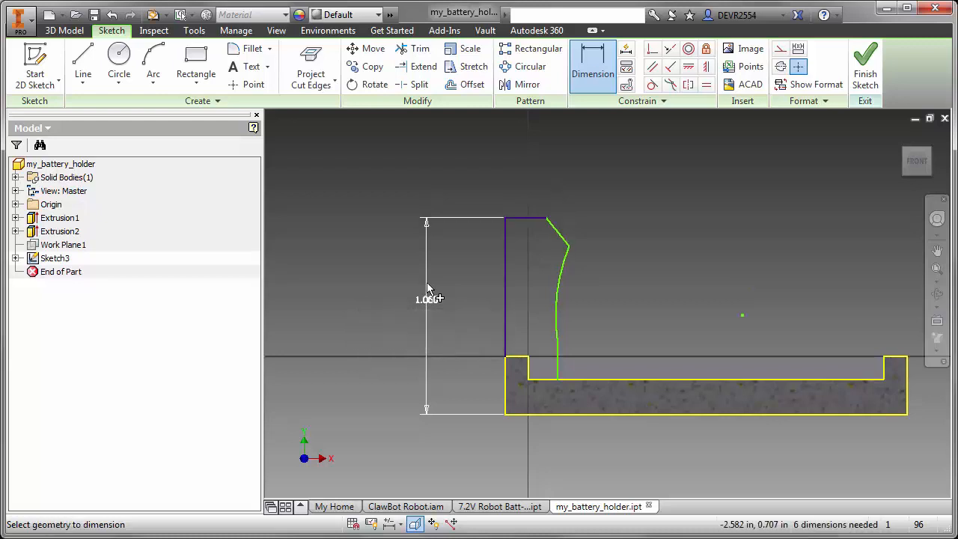
Step: Dimension the length of the clip profile's top horizontal line as 0.18 in
click(533, 218)
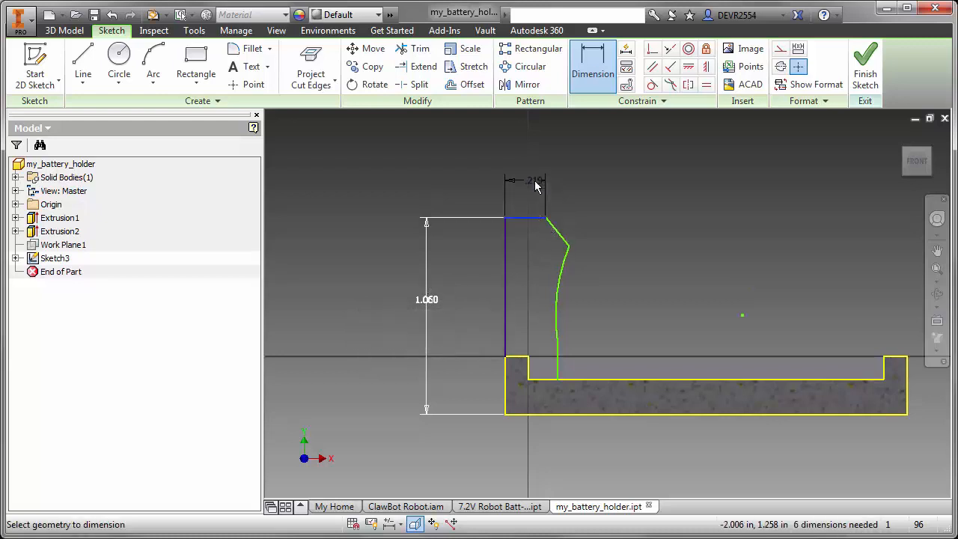
click(535, 187)
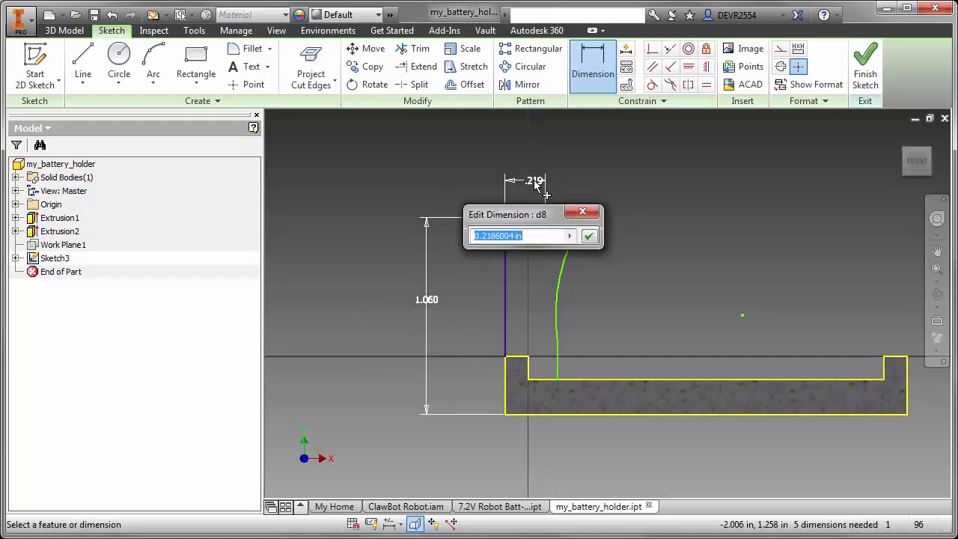
text(0.18)
key(Return)
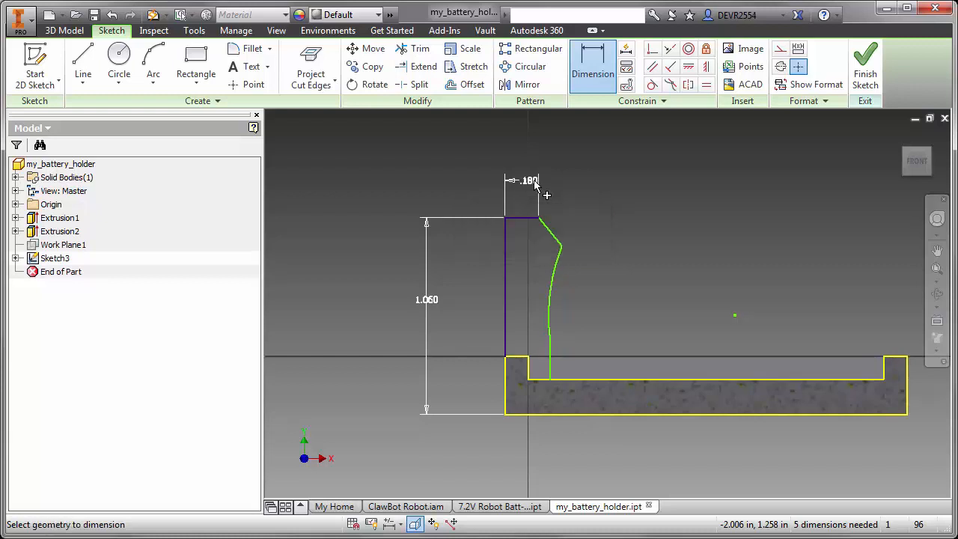
Step: Dimension the angle between the top horizontal line and the sloped line as 113 degrees, and end dimensioning
click(560, 240)
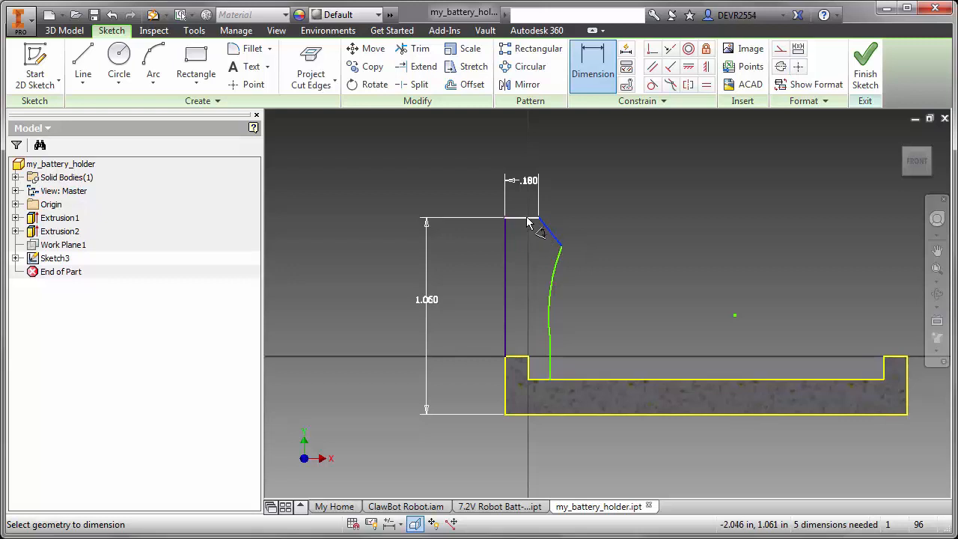
click(528, 219)
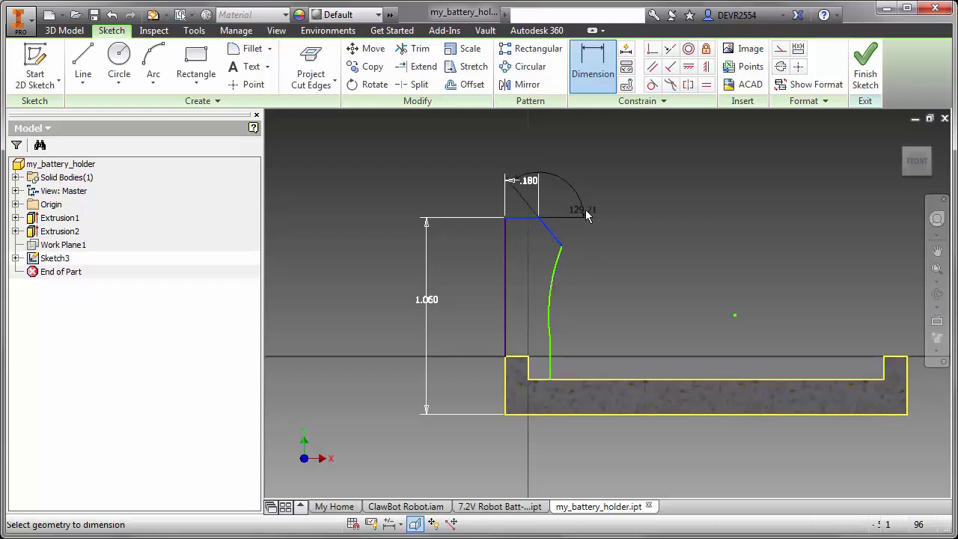
click(540, 247)
text(113)
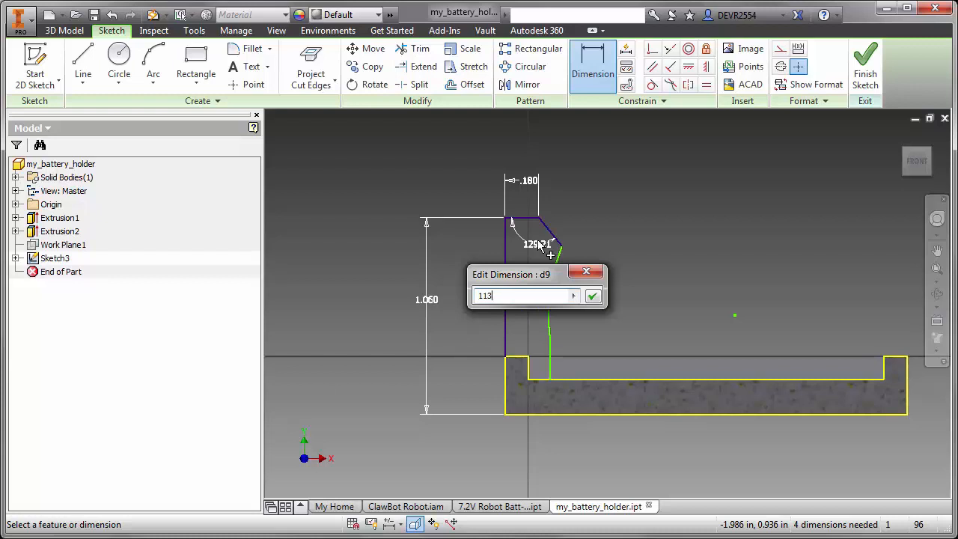
key(Return)
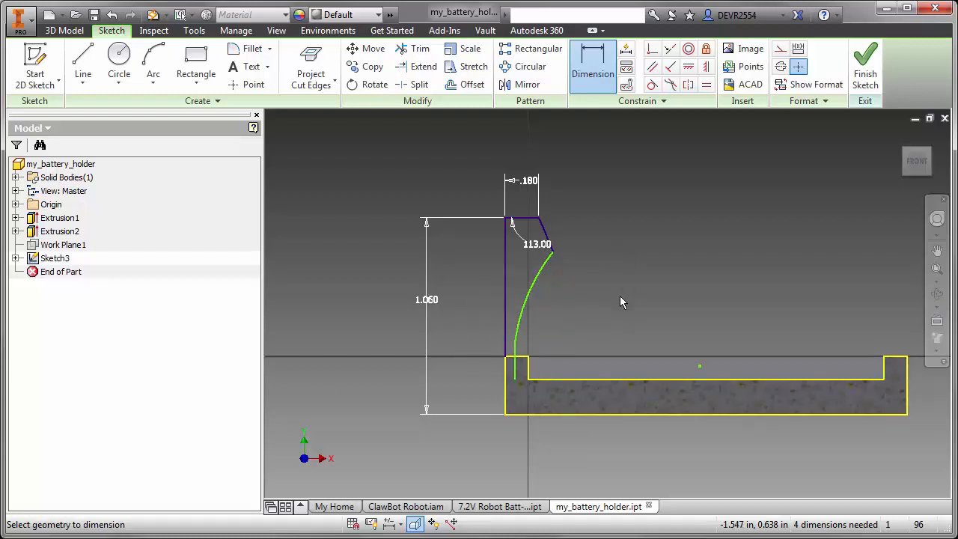
key(Escape)
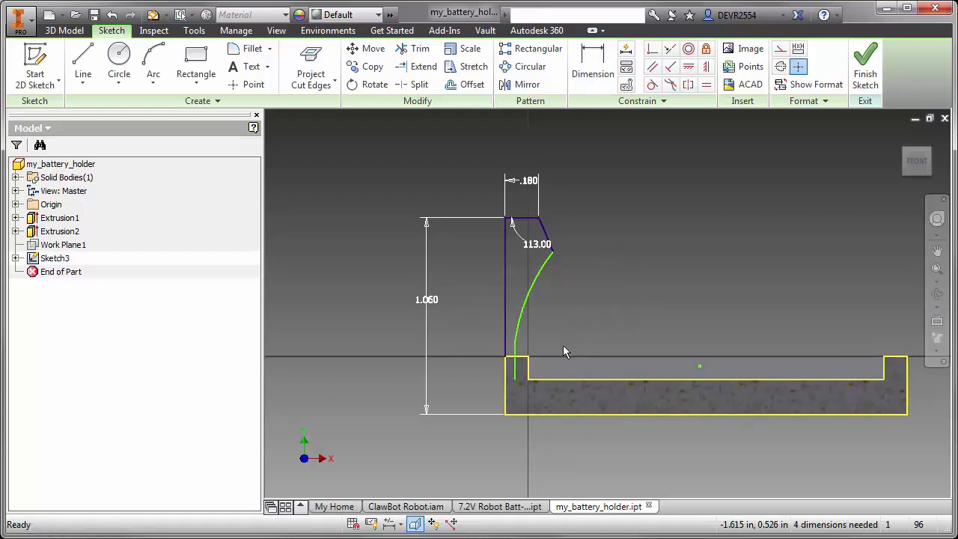
Step: Move the short vertical line away from the outer line, and dimension its distance from the tray's outer edge as 0.15 in
drag(522, 323, 543, 324)
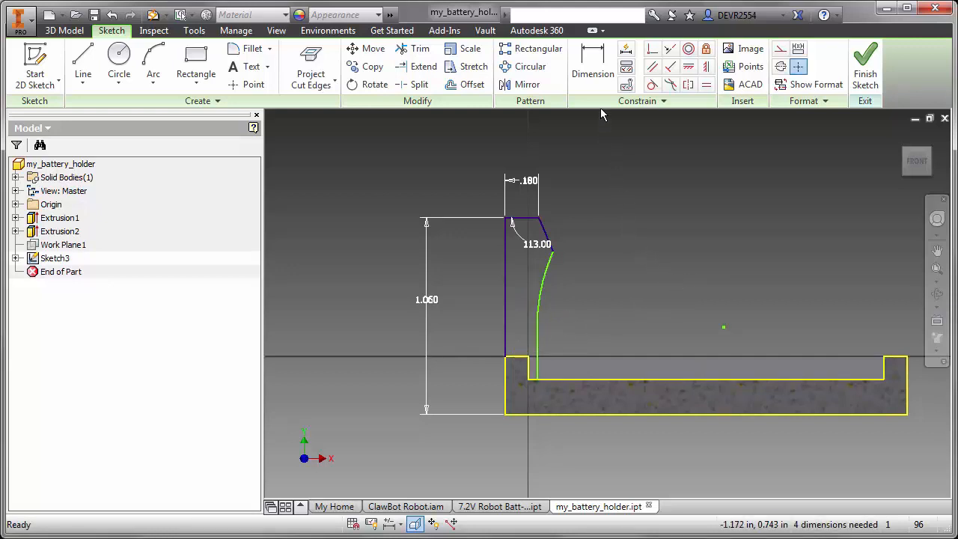
click(593, 64)
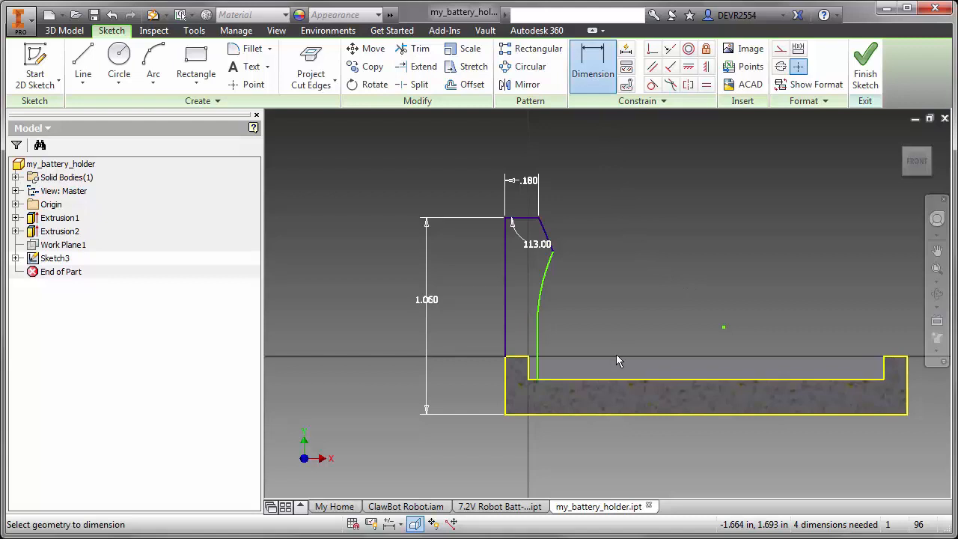
click(506, 392)
click(538, 371)
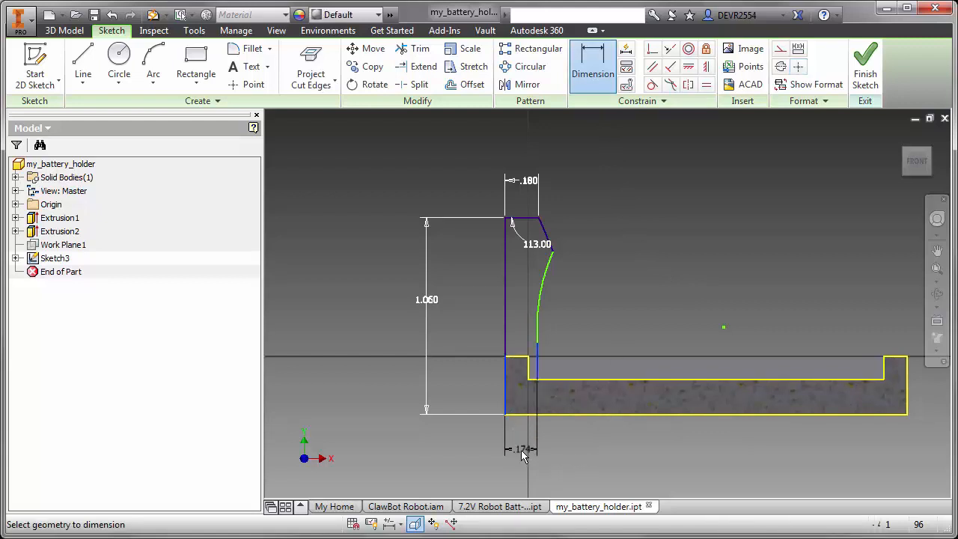
click(483, 452)
text(0)
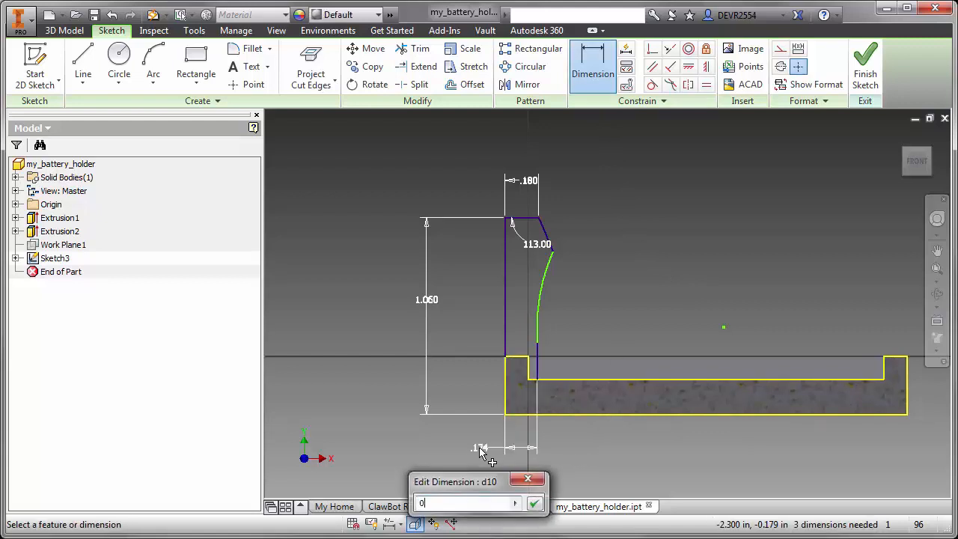
text(.15)
key(Return)
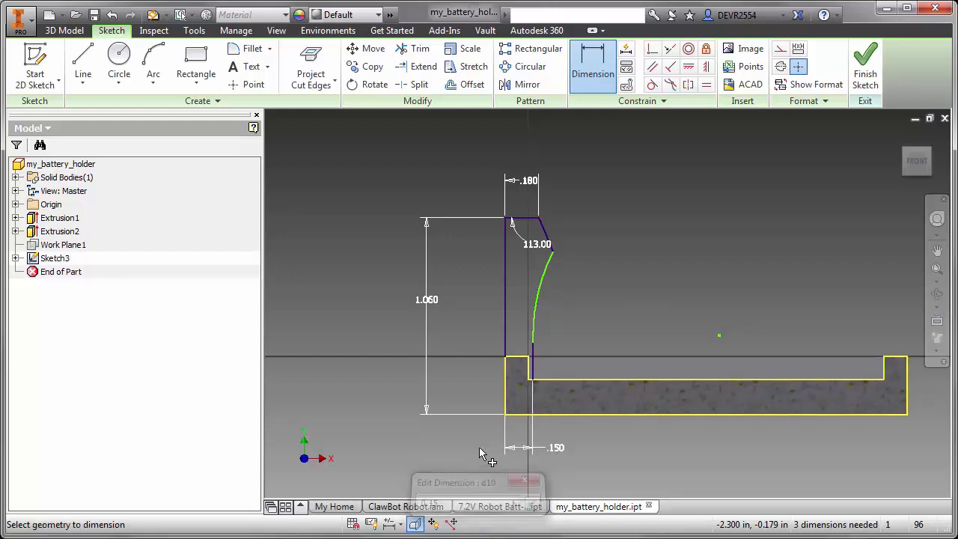
Step: Dimension the radius of the clip profile's arc as 0.534 in
click(561, 295)
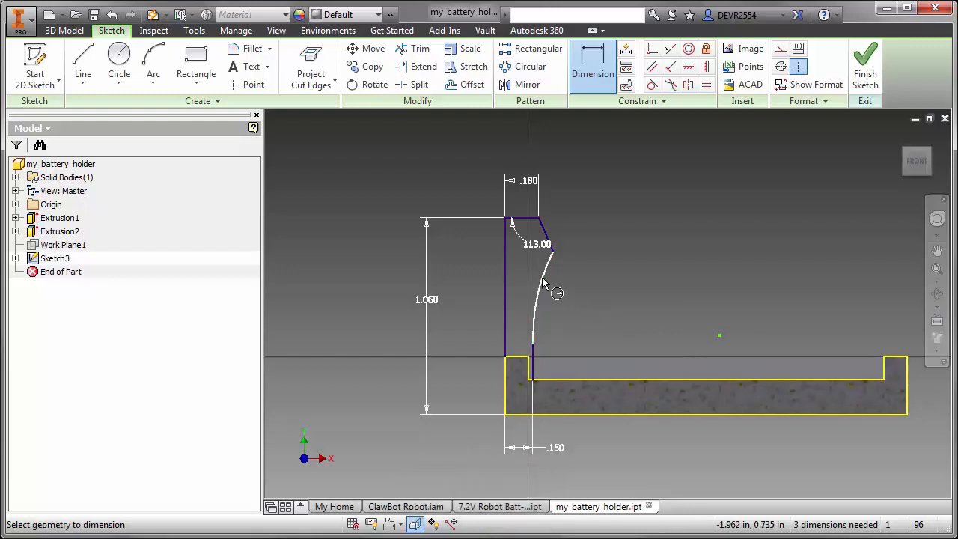
click(719, 336)
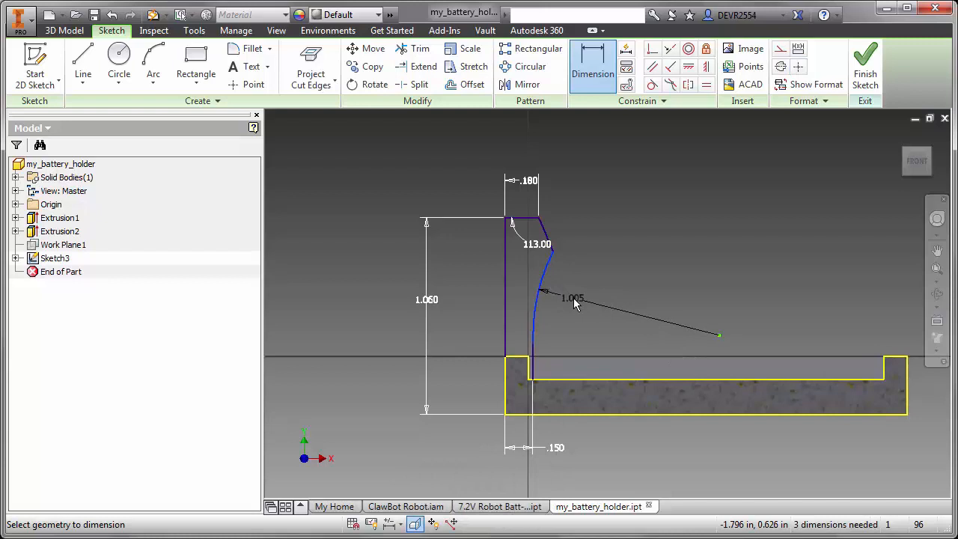
click(573, 298)
text(0.534)
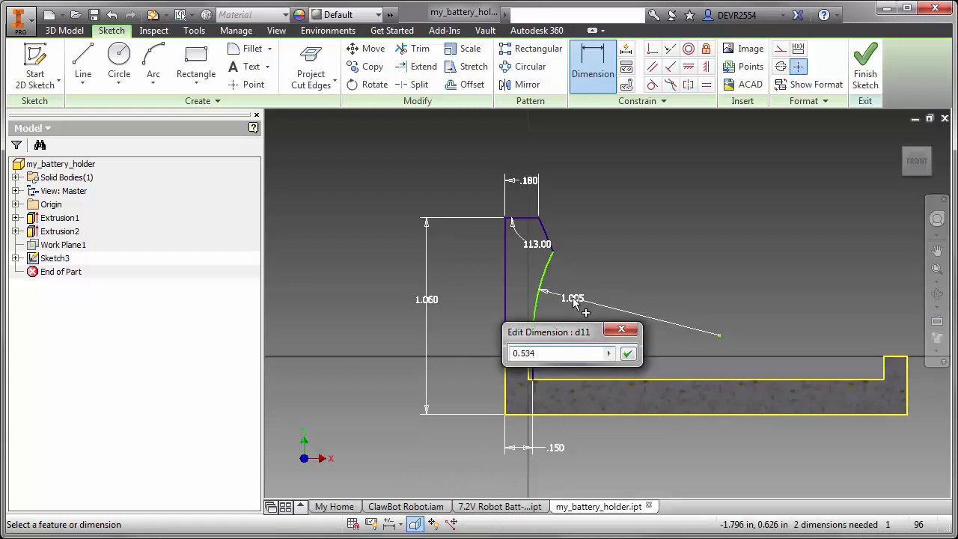
key(Return)
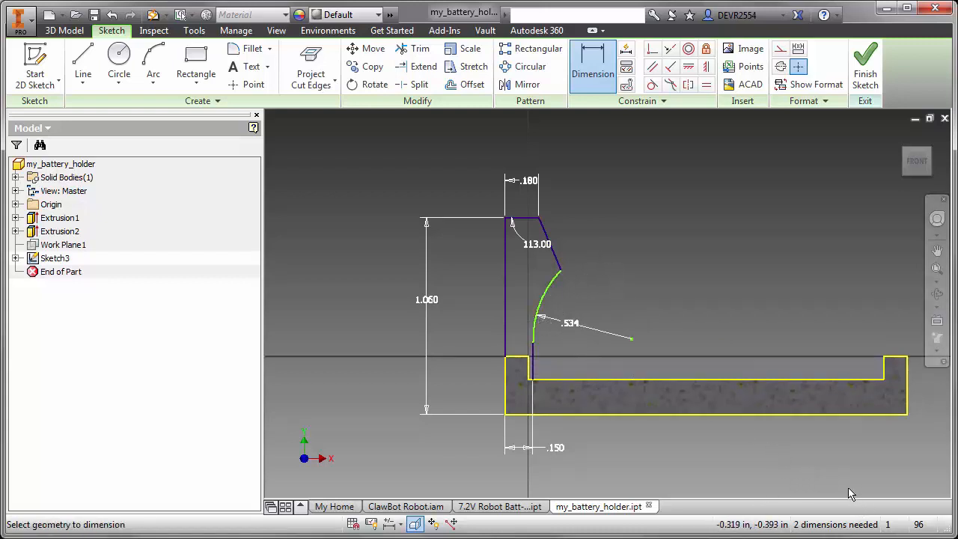
Step: Dimension the vertical distance from the profile's top line to the sloped line's lower end as 0.080 in
click(531, 219)
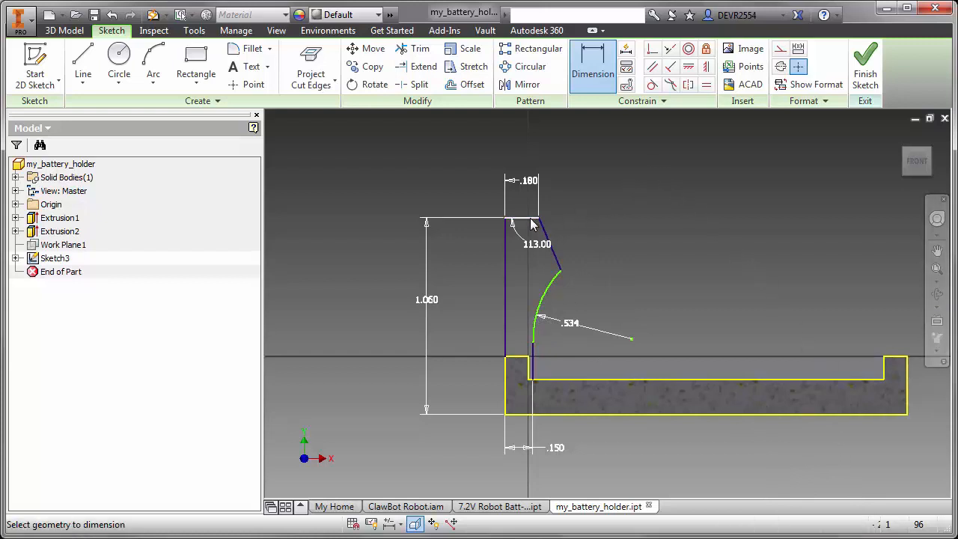
click(561, 271)
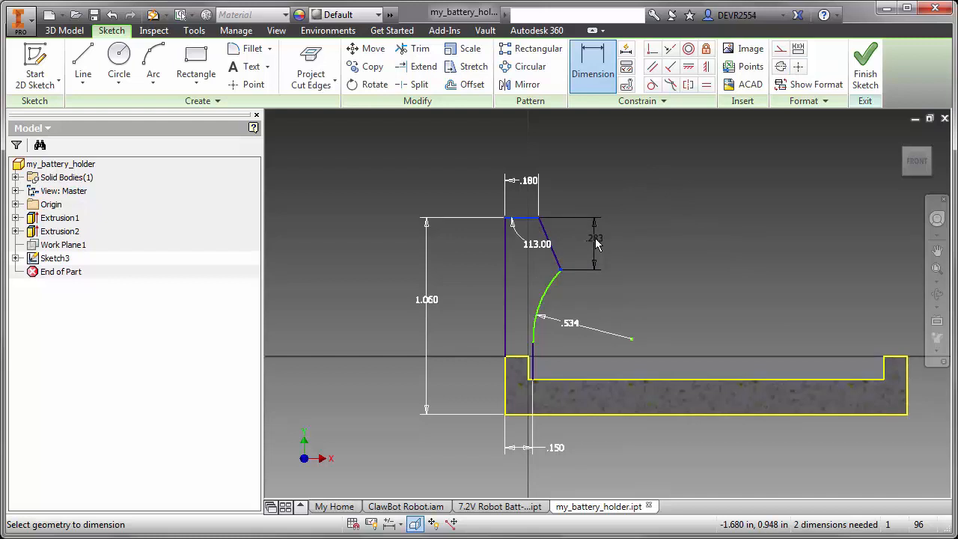
click(595, 238)
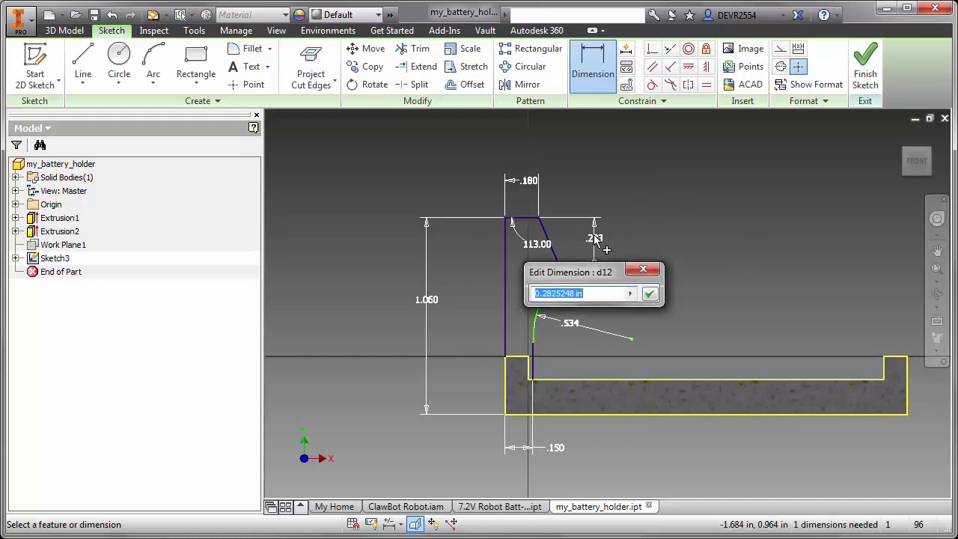
text(0.080)
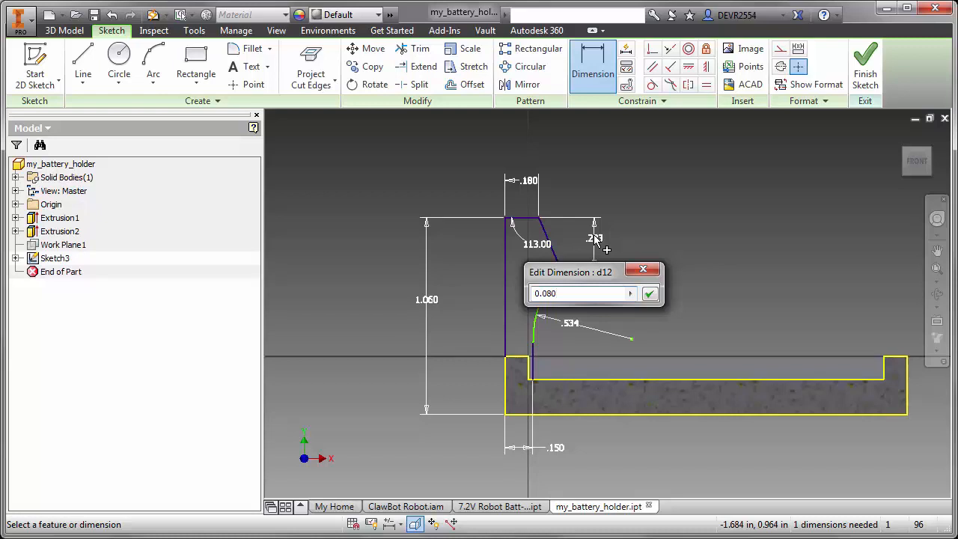
key(Return)
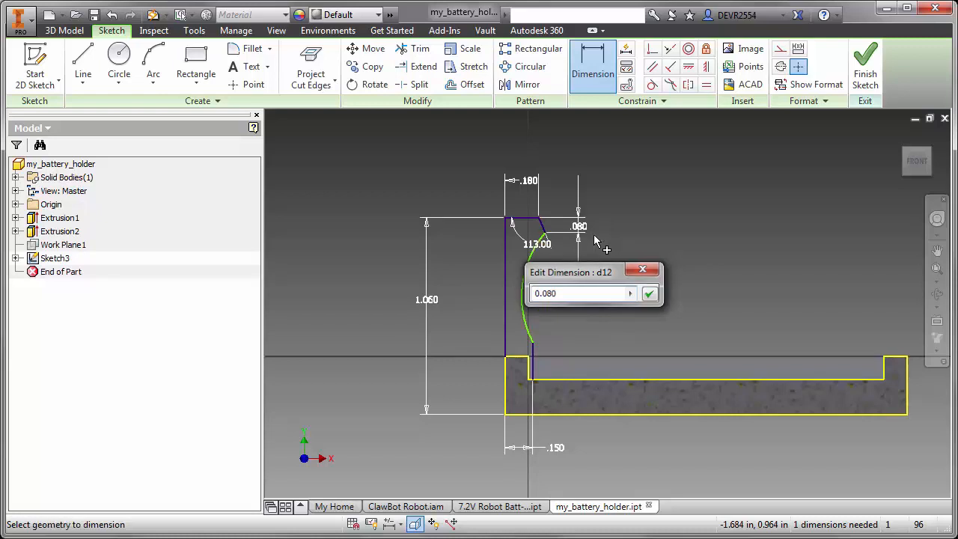
Step: Dimension the vertical distance from the profile's top line to the arc's center point as 0.4 in, and finish the sketch
click(519, 218)
click(621, 297)
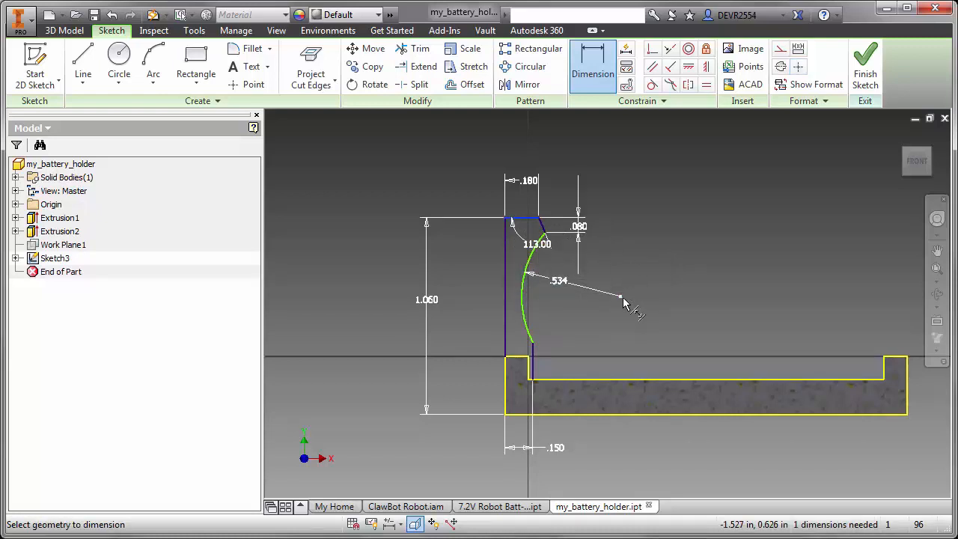
click(641, 259)
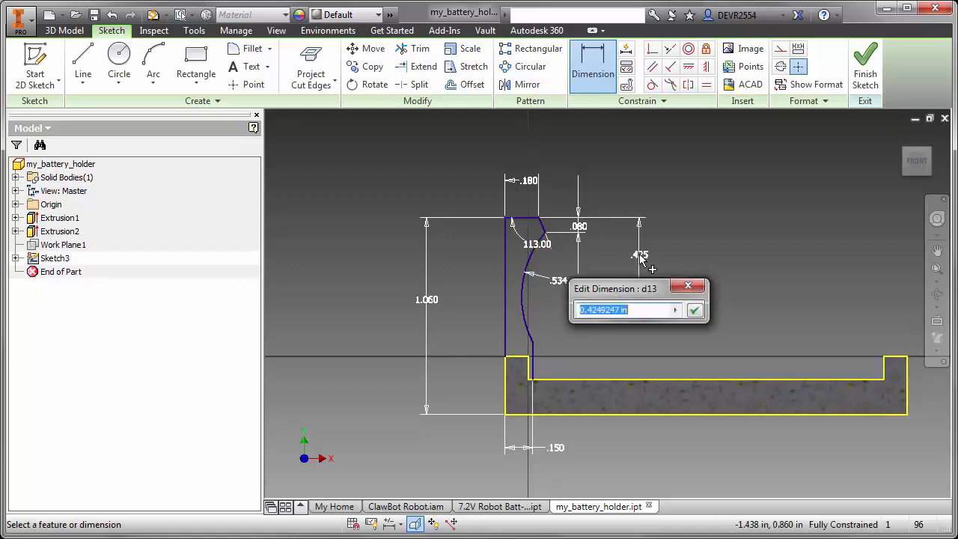
text(0.4)
key(Return)
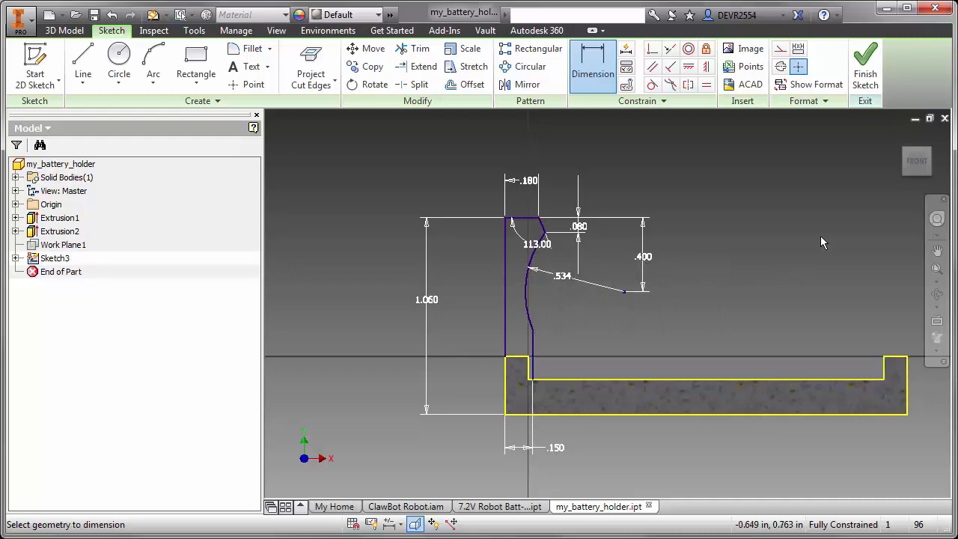
click(866, 73)
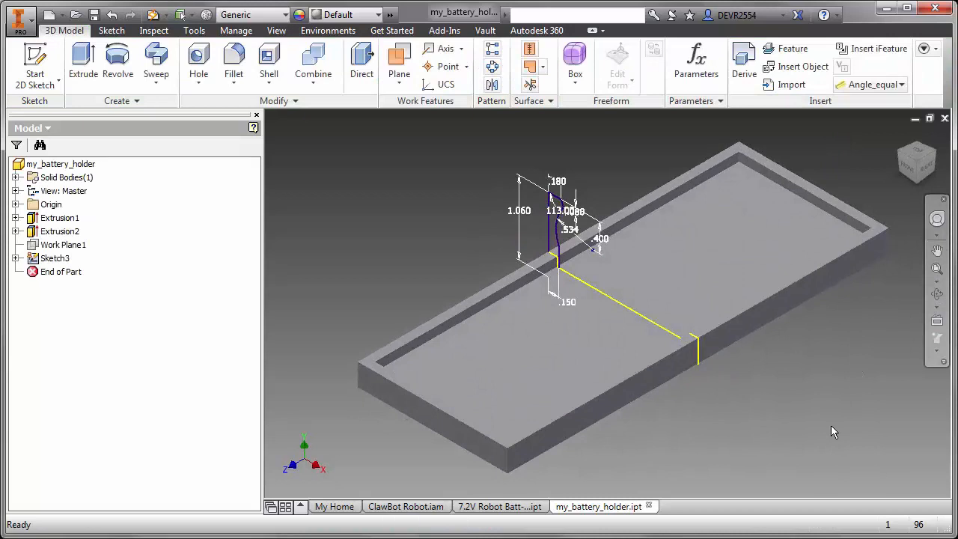
Step: Extrude the clip profile 1 in symmetrically about the sketch plane, joined to the tray
key(e)
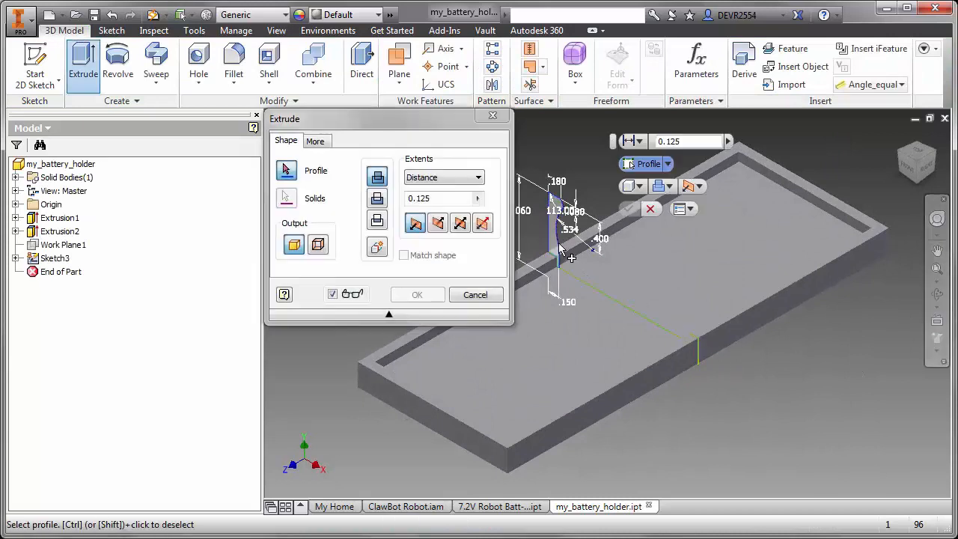
click(556, 237)
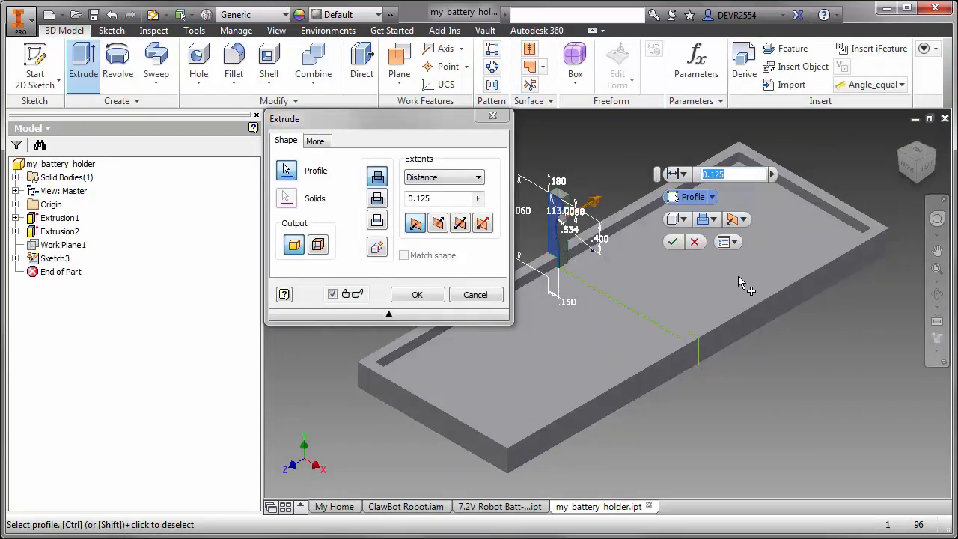
click(743, 219)
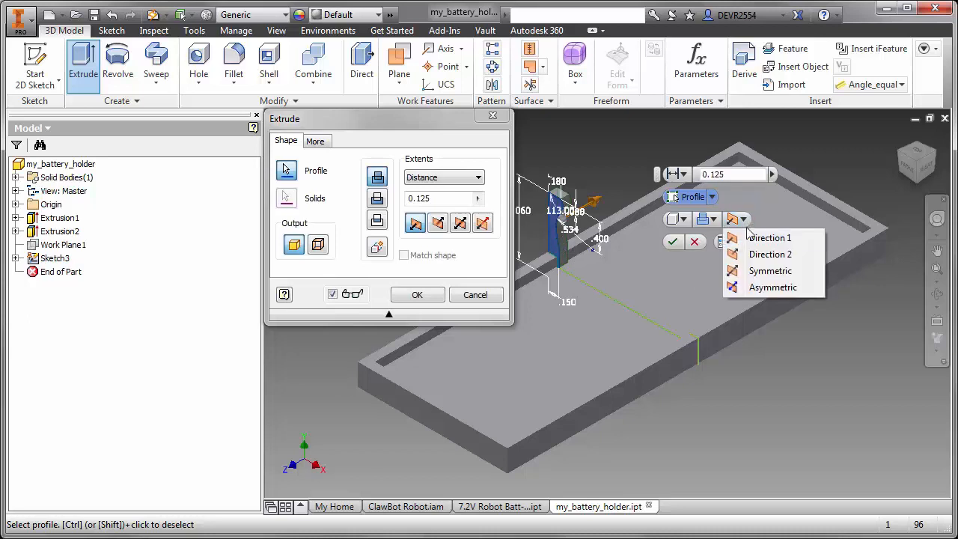
click(771, 271)
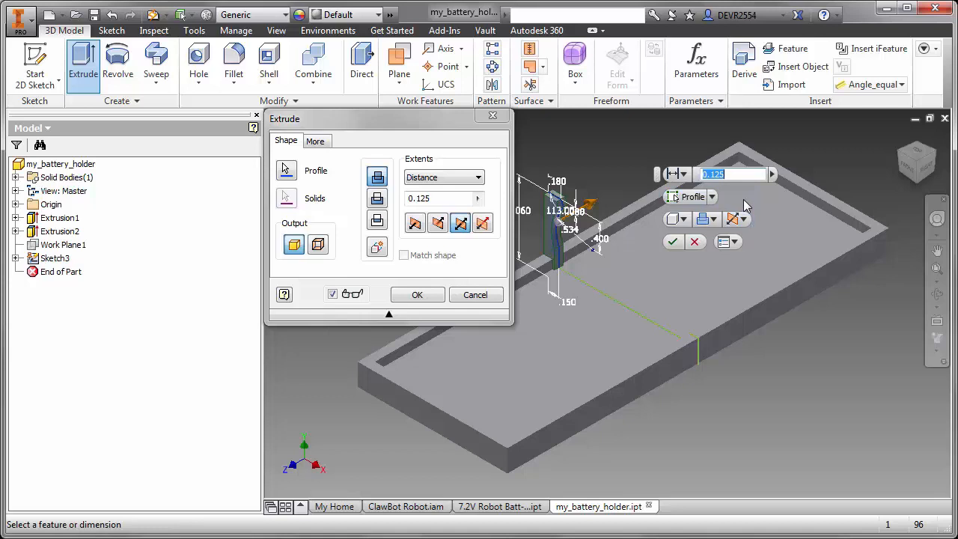
text(1)
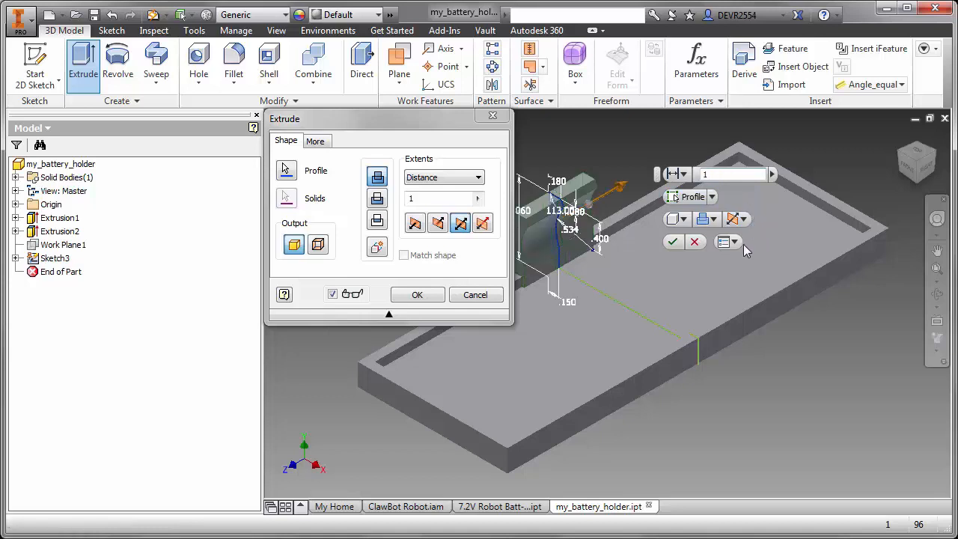
click(673, 242)
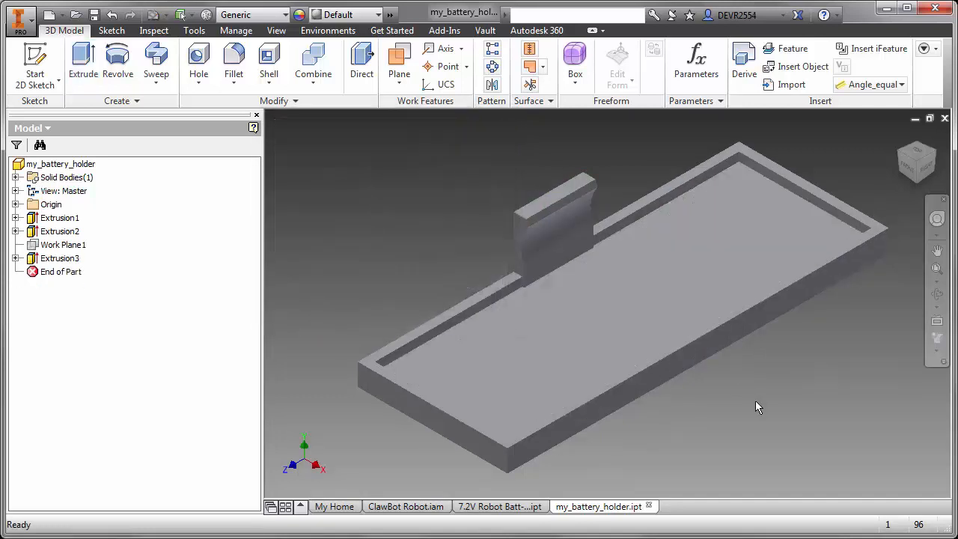
key(F4)
drag(641, 349, 664, 322)
key(Escape)
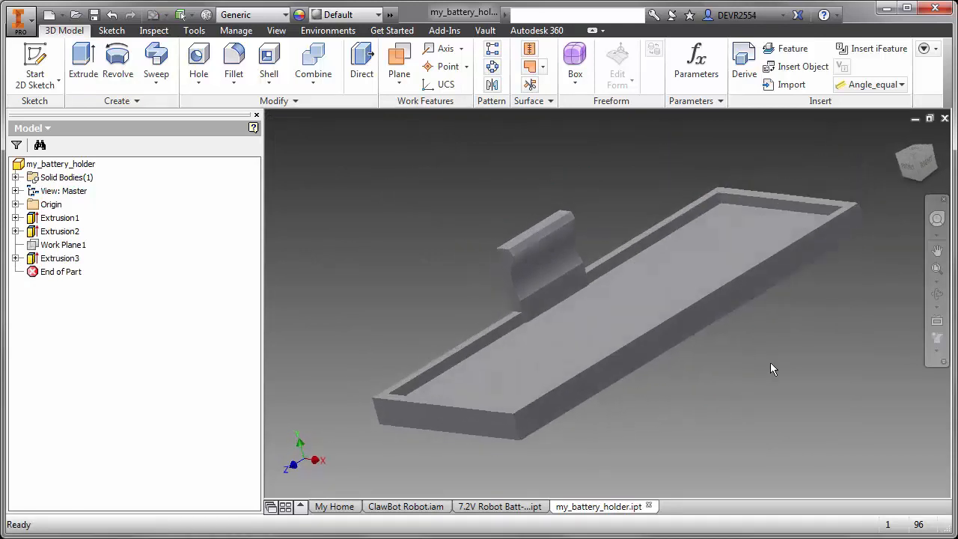
key(F6)
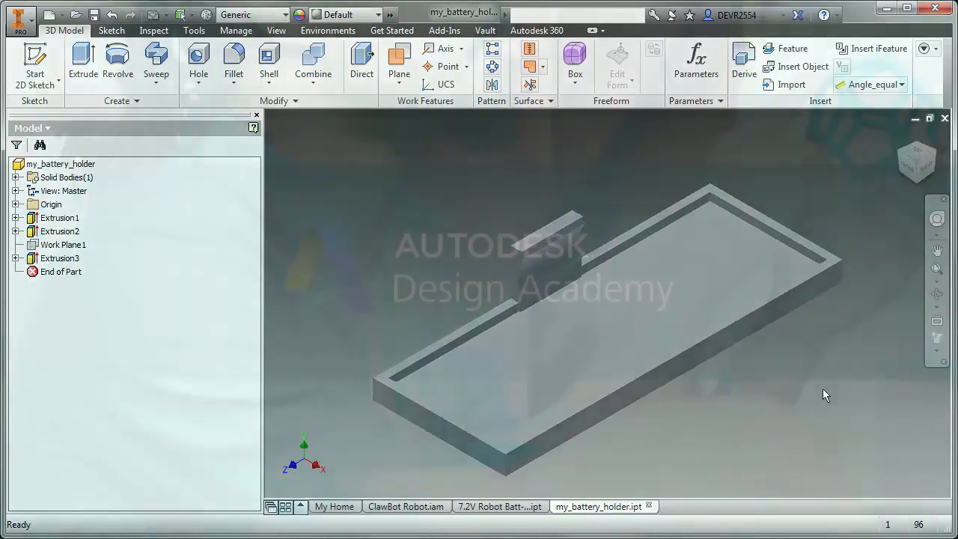